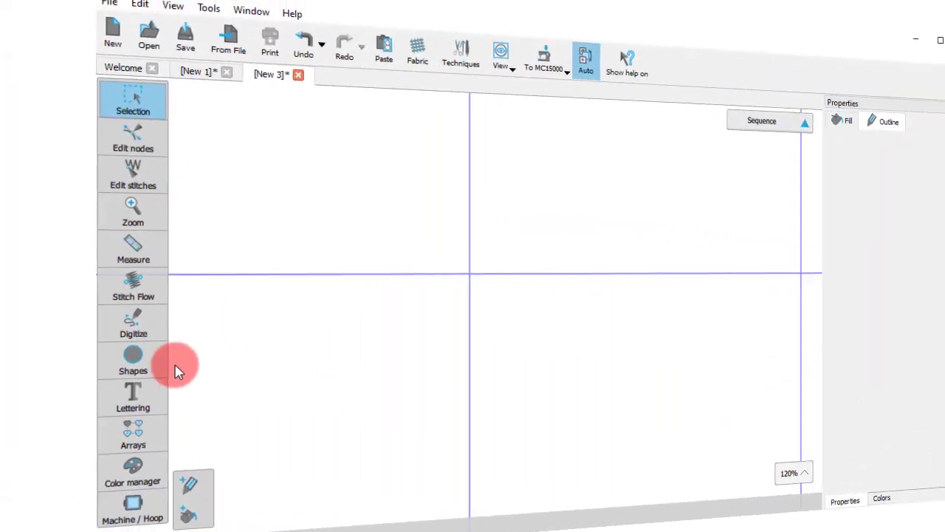
- Draw a 93.3 mm circle around the design centre and remove its fill, leaving a running-stitch outline
click(31, 351)
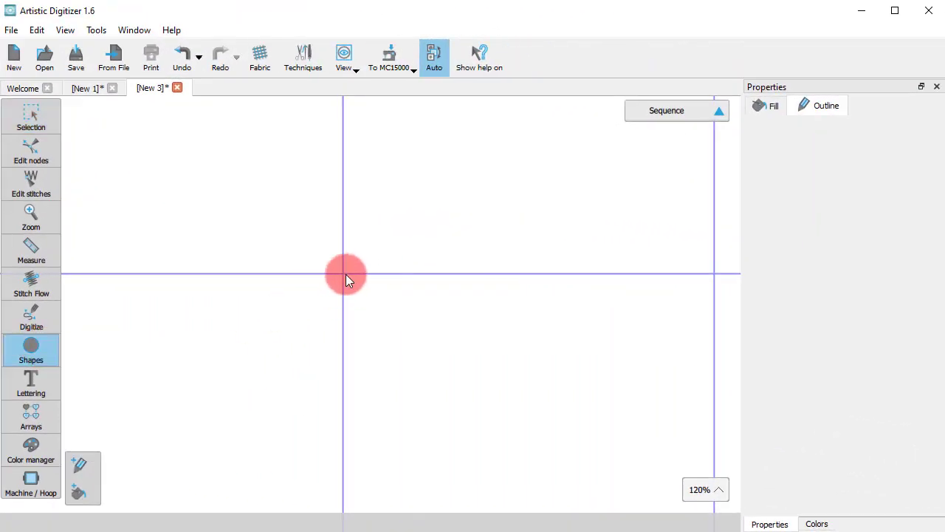
drag(345, 275, 496, 425)
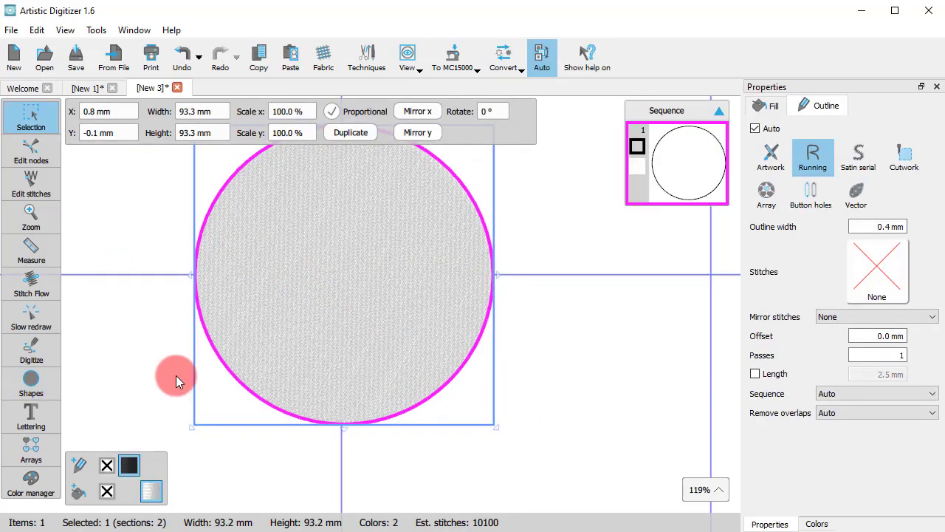
click(148, 489)
click(111, 493)
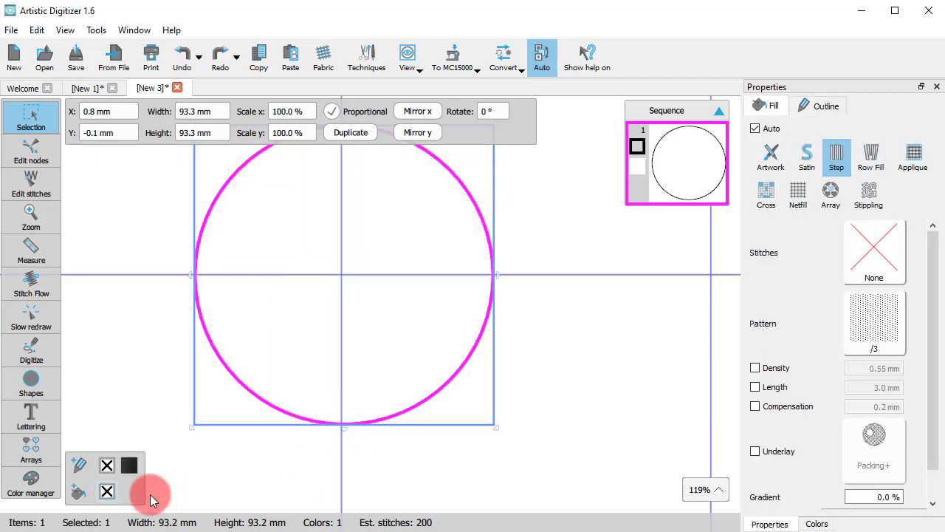
scroll(428, 481, up, 2)
scroll(426, 482, down, 6)
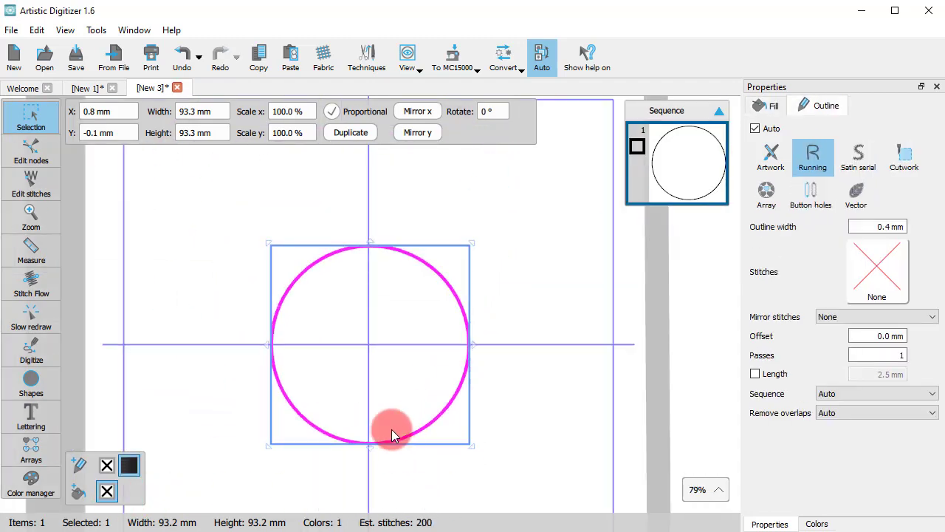
scroll(372, 397, up, 2)
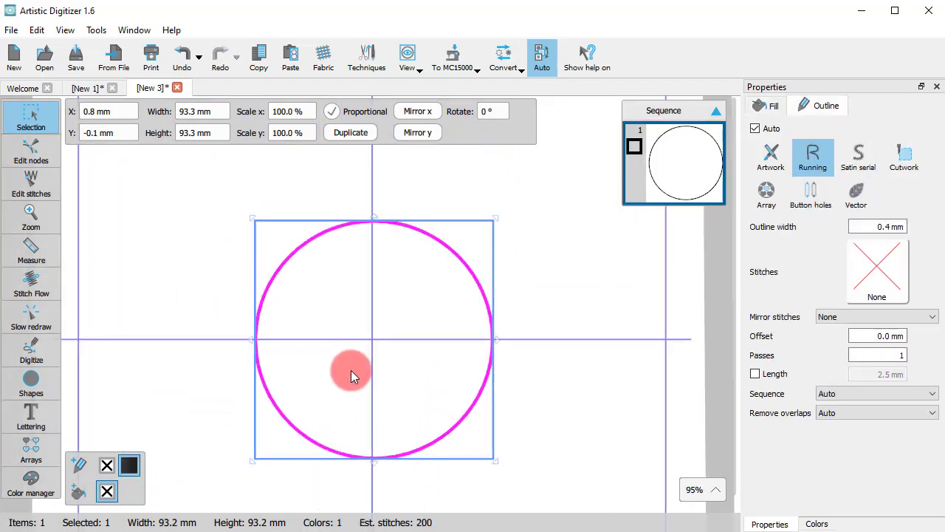
- Pick the 25.0 x 24.0 mm Asterias01 starfish from the Clipart Library for insertion
click(776, 211)
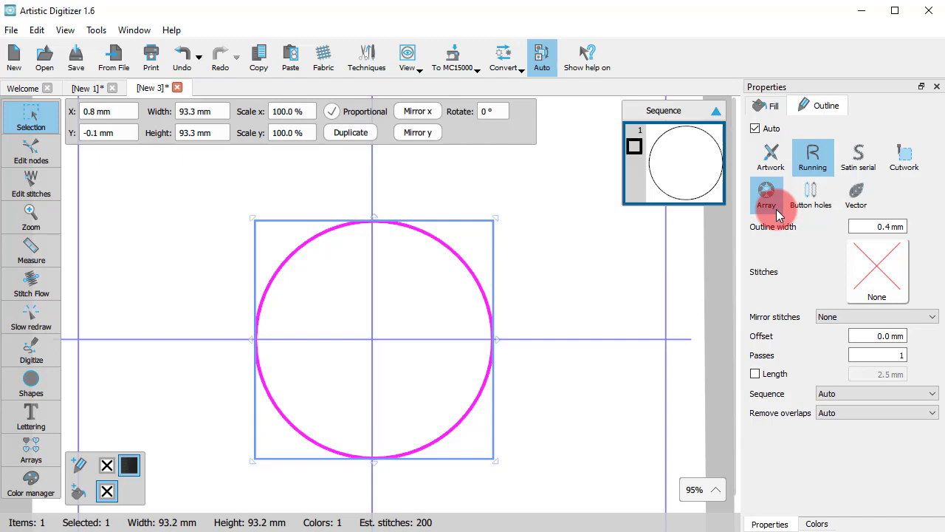
click(601, 439)
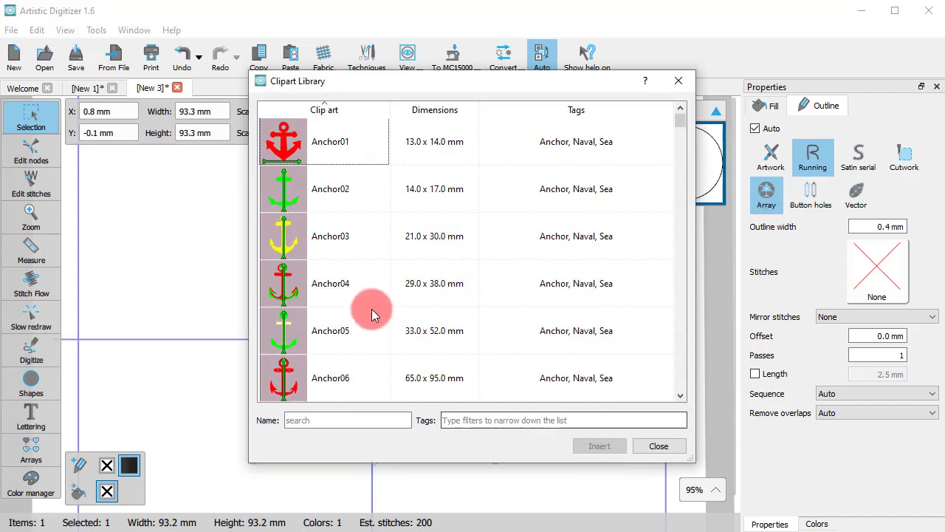
scroll(362, 295, down, 1)
scroll(359, 297, down, 2)
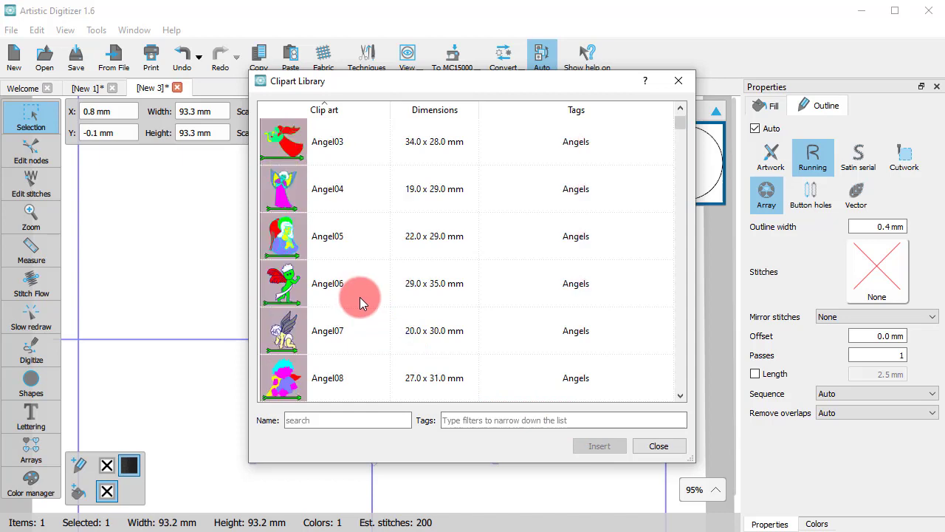
scroll(360, 297, down, 3)
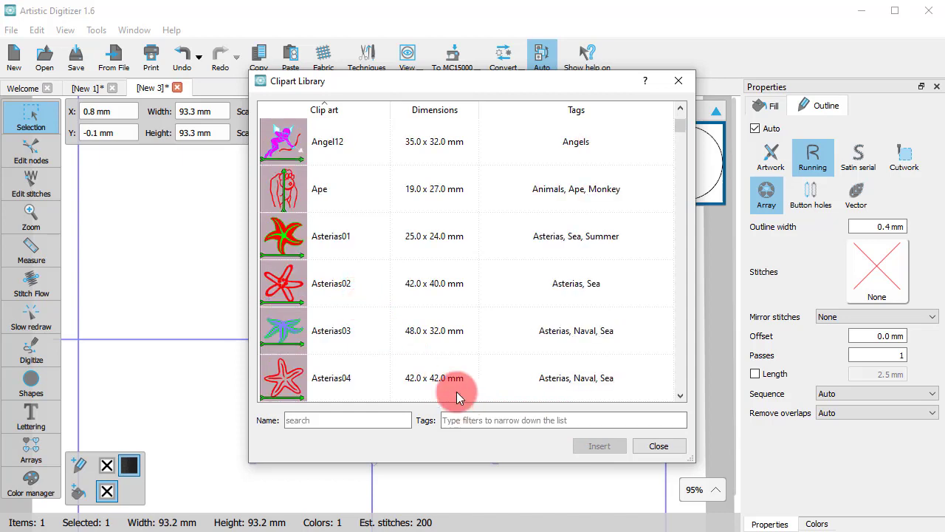
click(332, 251)
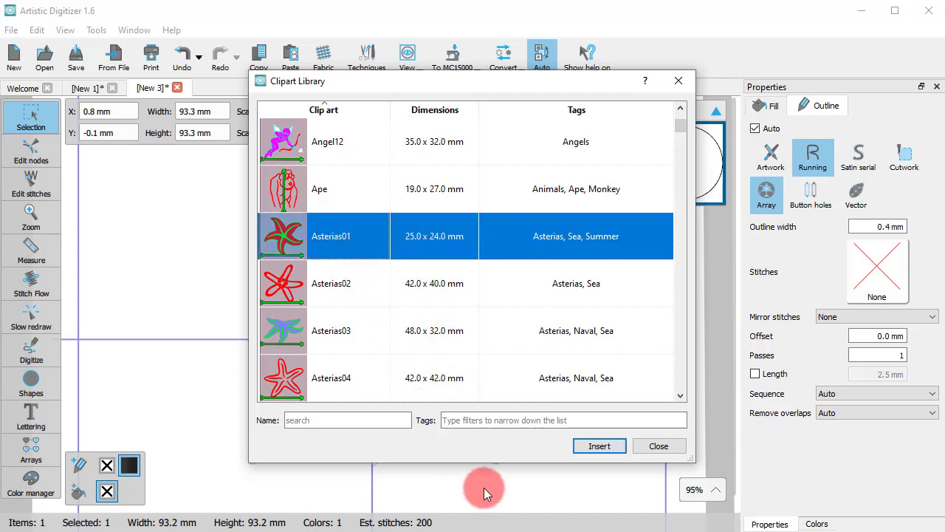
click(598, 446)
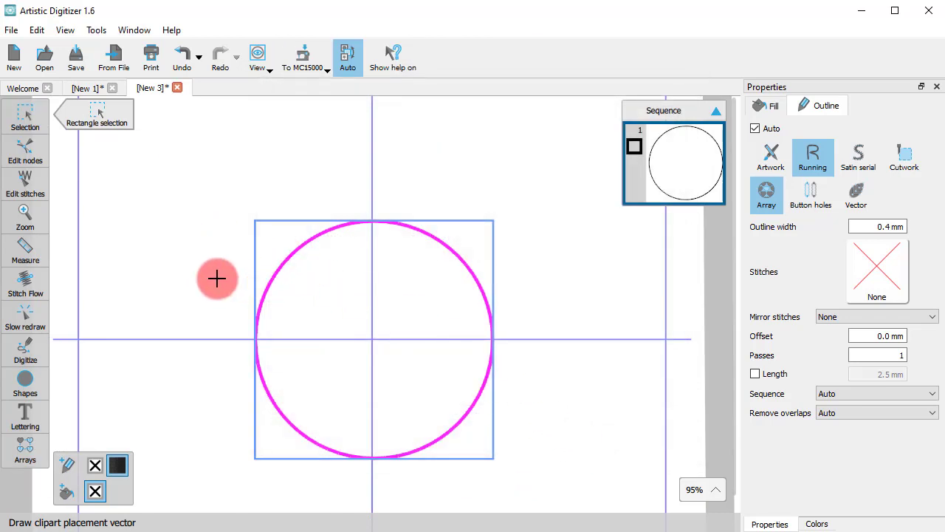
- Place the clipart piece just outside the circle's upper-left edge
drag(219, 279, 272, 284)
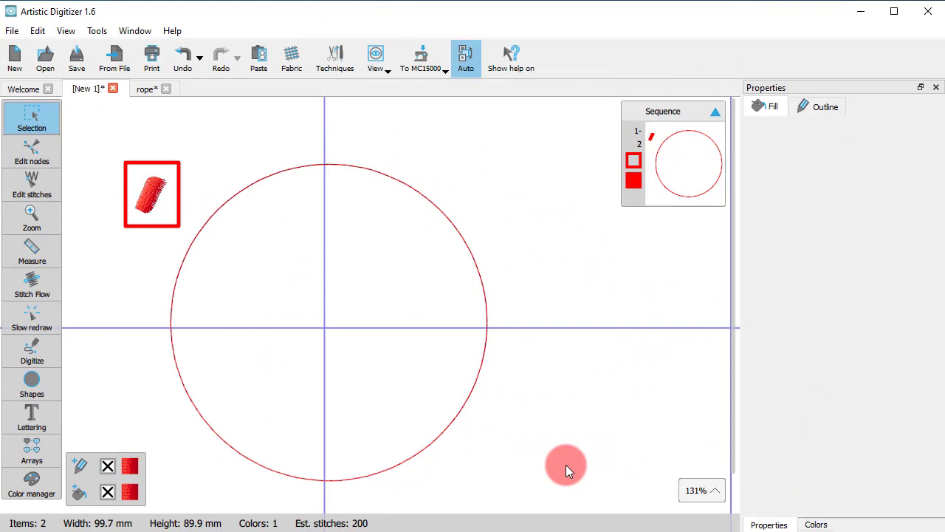
- Array the small red piece along the circle outline, giving 28 rope pieces around the ring
click(144, 208)
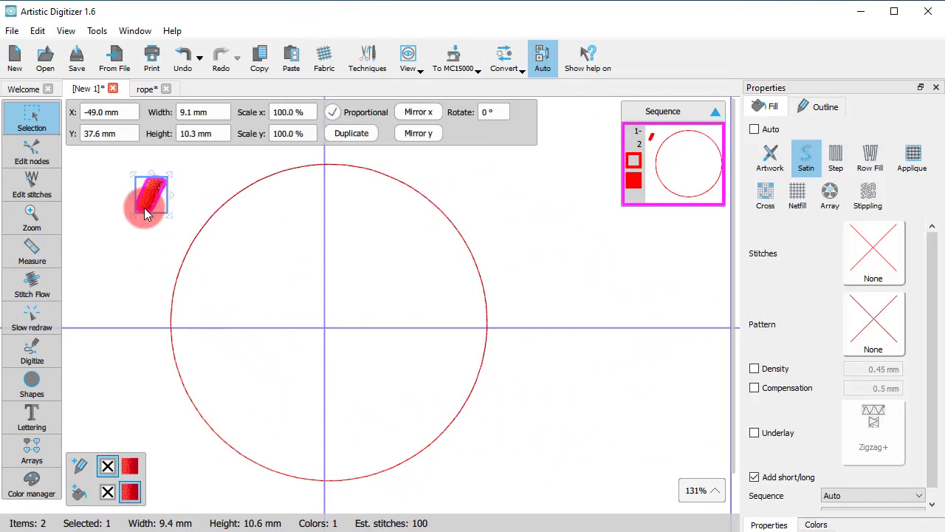
shift+click(186, 256)
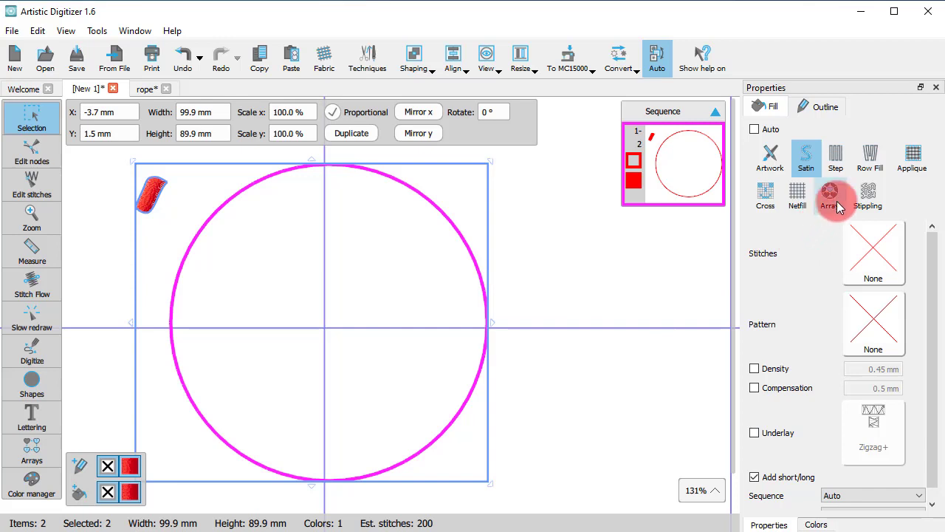
click(817, 102)
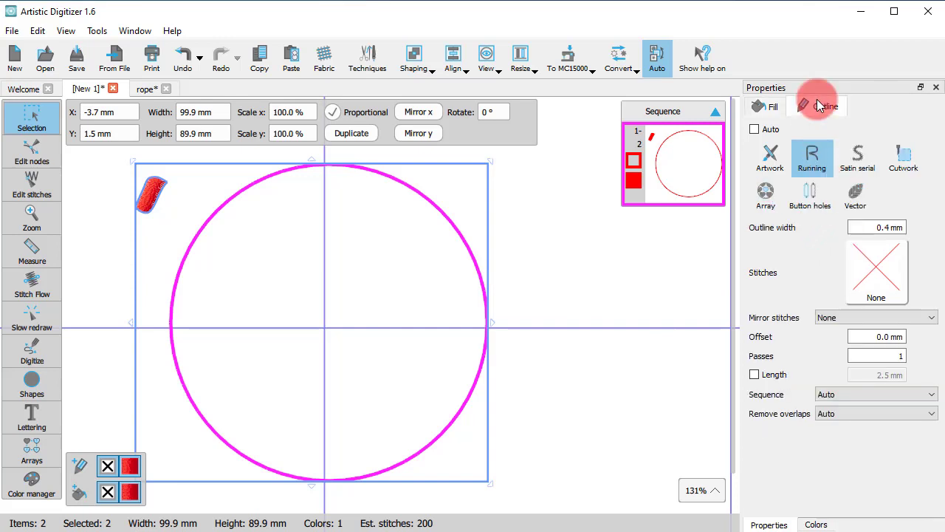
click(766, 196)
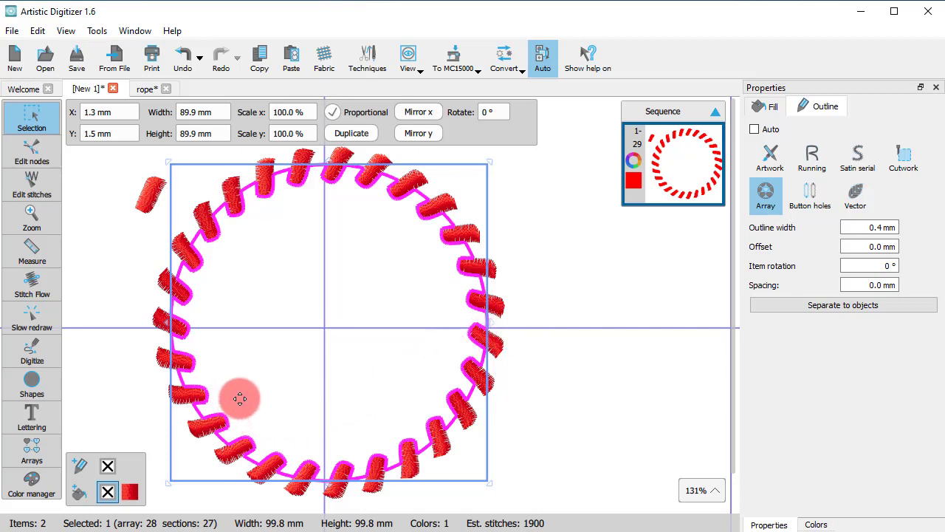
click(182, 56)
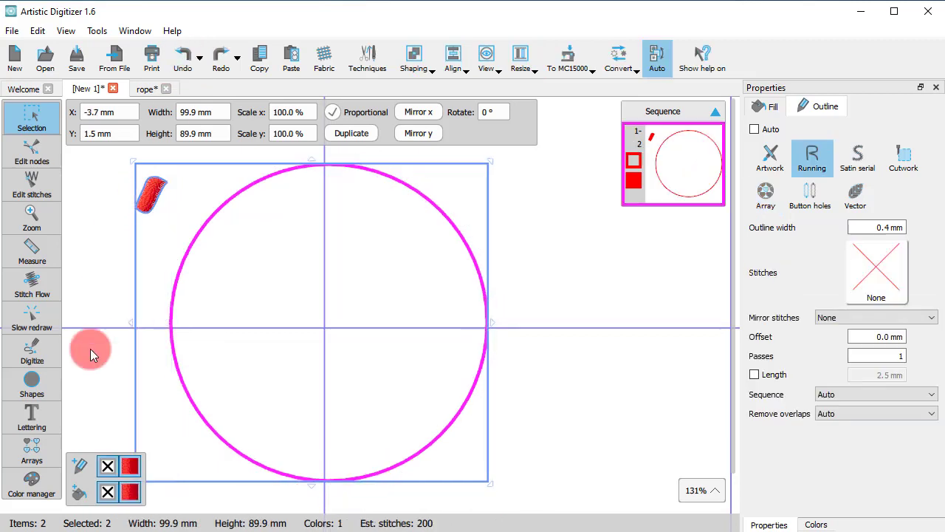
right_click(154, 194)
mouse_move(245, 301)
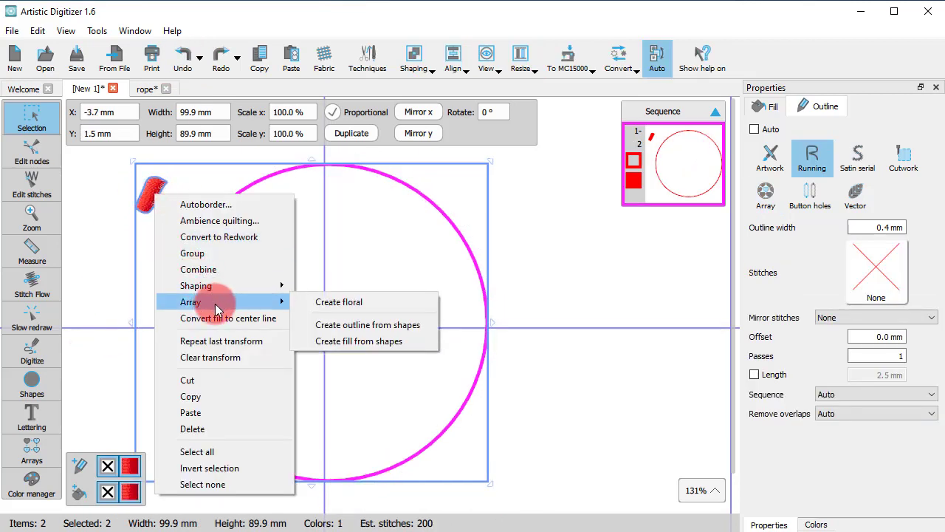
click(390, 330)
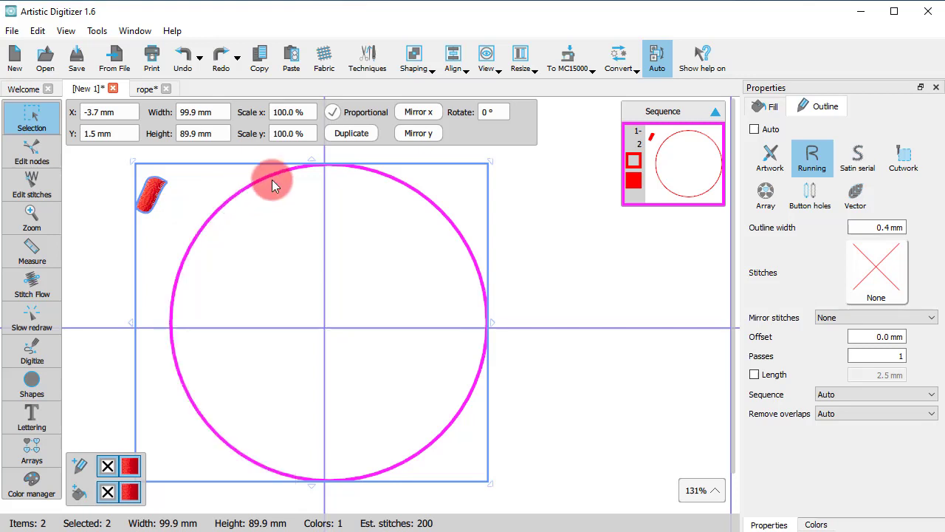
click(611, 65)
click(641, 142)
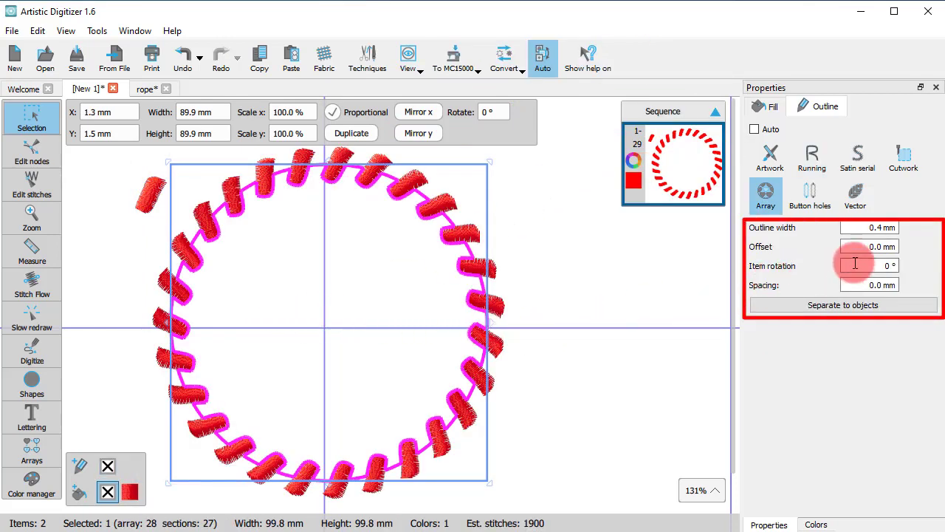
- Try a 5 mm and then a negative array offset, and reset the offset to 0.0 mm
double_click(872, 248)
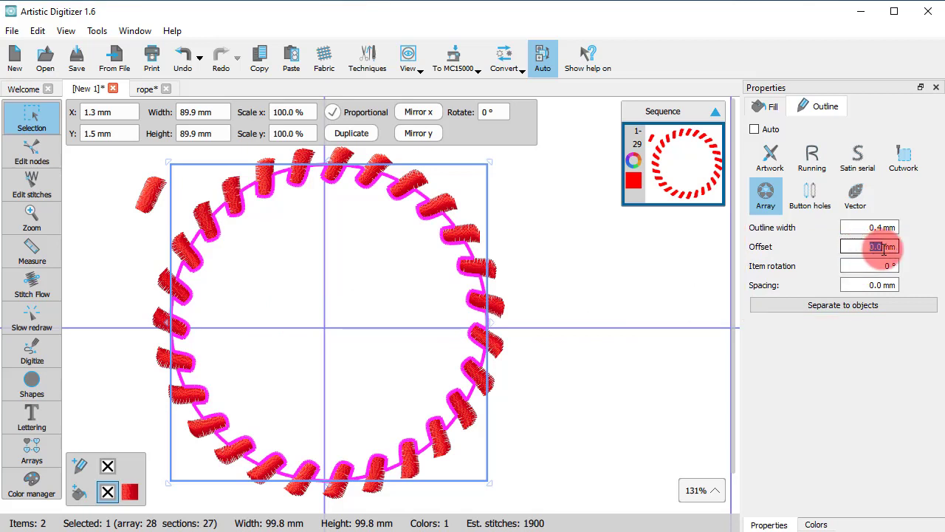
text(5)
key(Return)
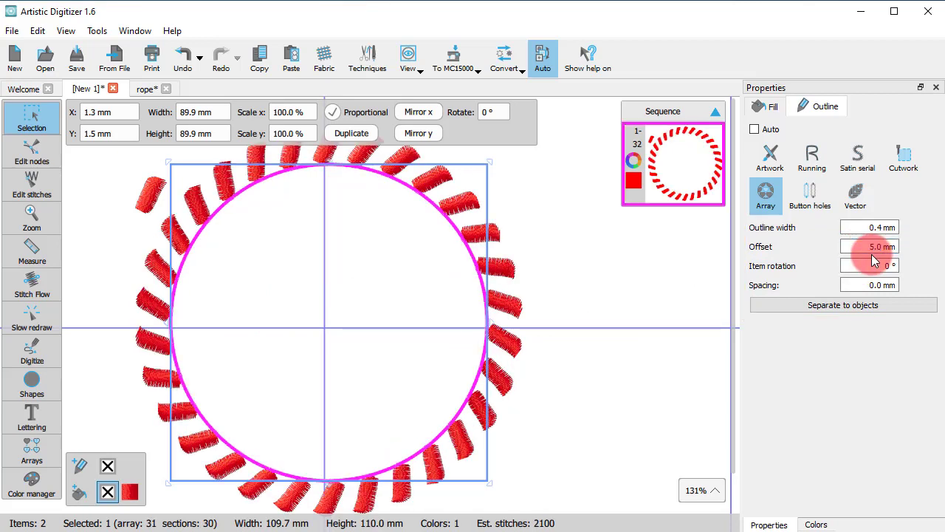
click(872, 251)
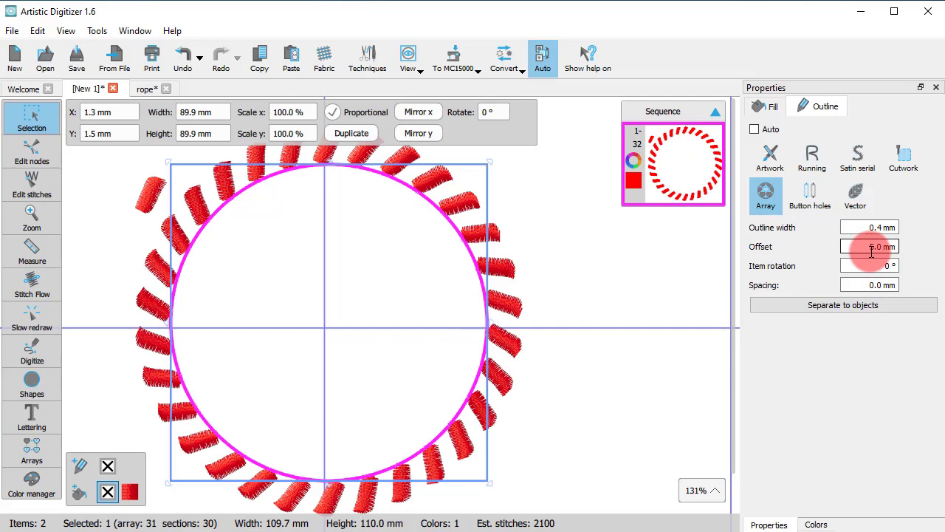
text(-)
key(Return)
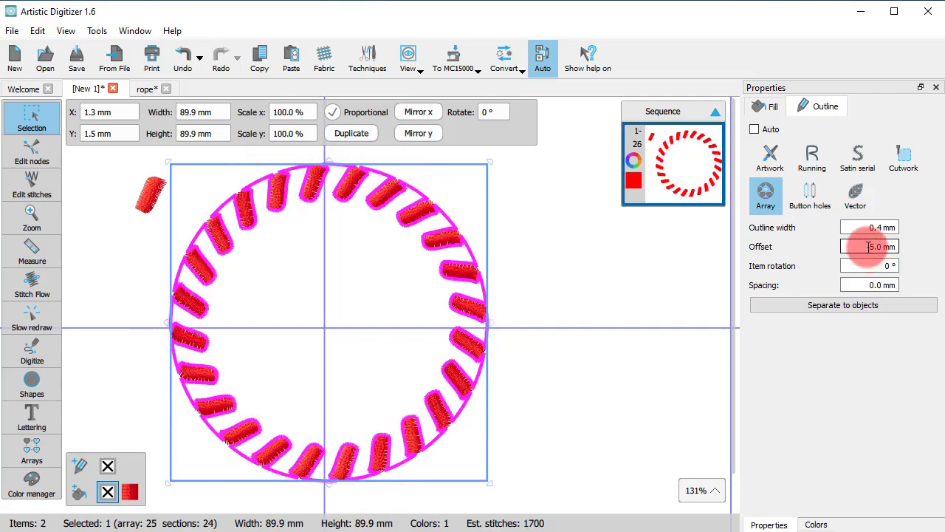
drag(866, 247, 890, 265)
text(0)
key(Return)
- Try 45° and 90° item rotation on the array pieces, then return it to 0°
click(886, 266)
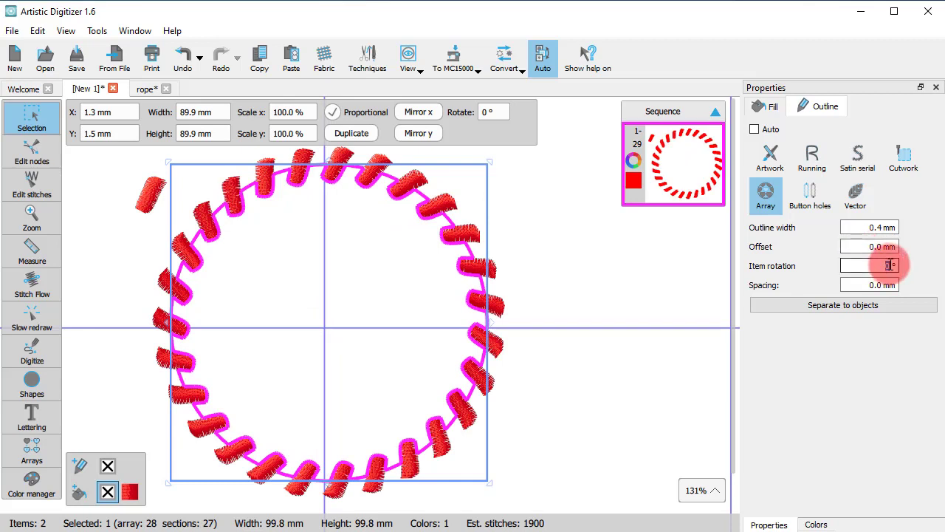
key(Return)
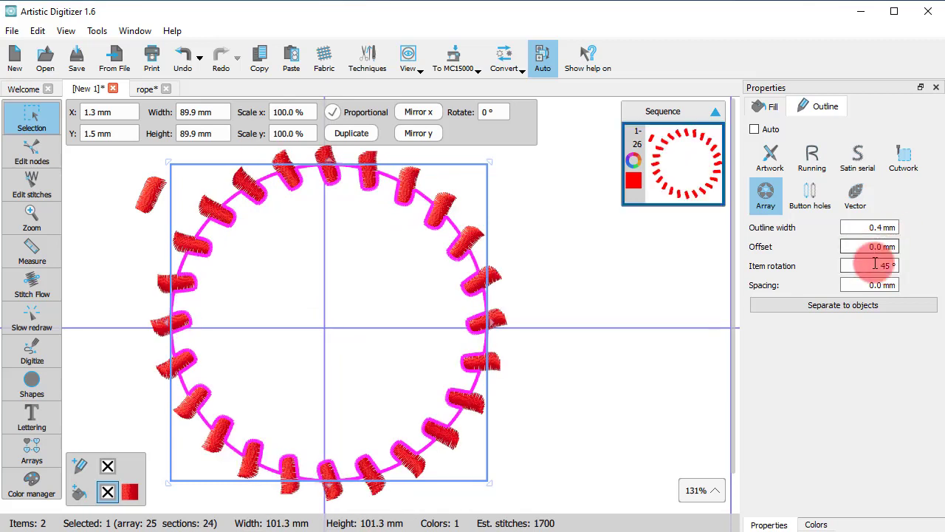
double_click(890, 265)
text(90)
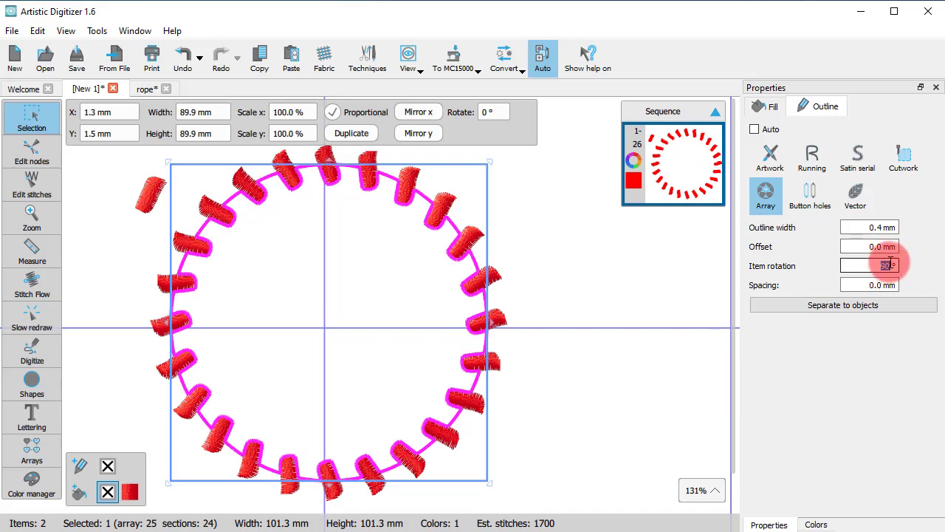
key(Return)
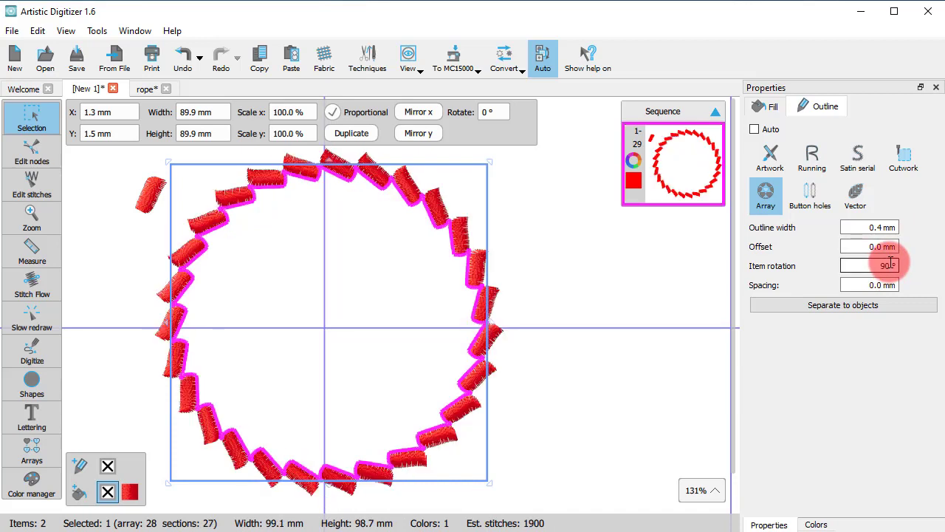
double_click(890, 264)
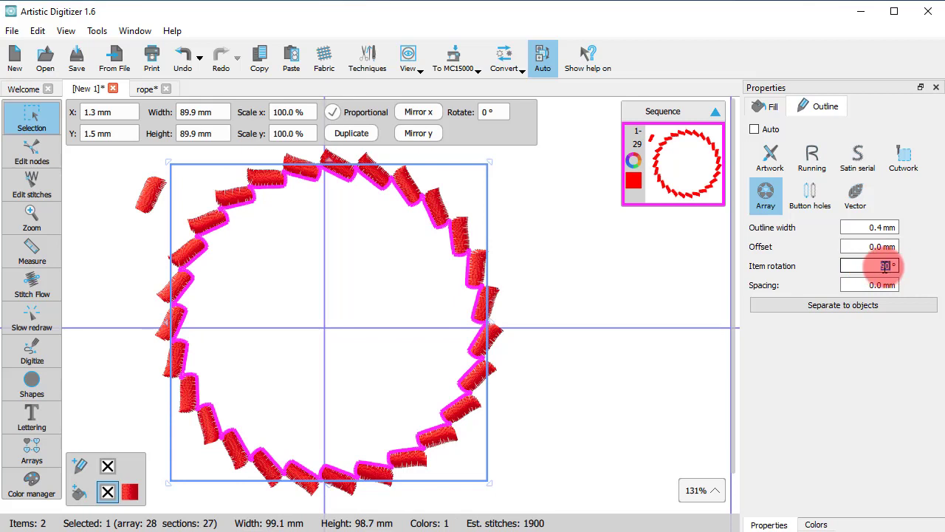
text(0)
key(Return)
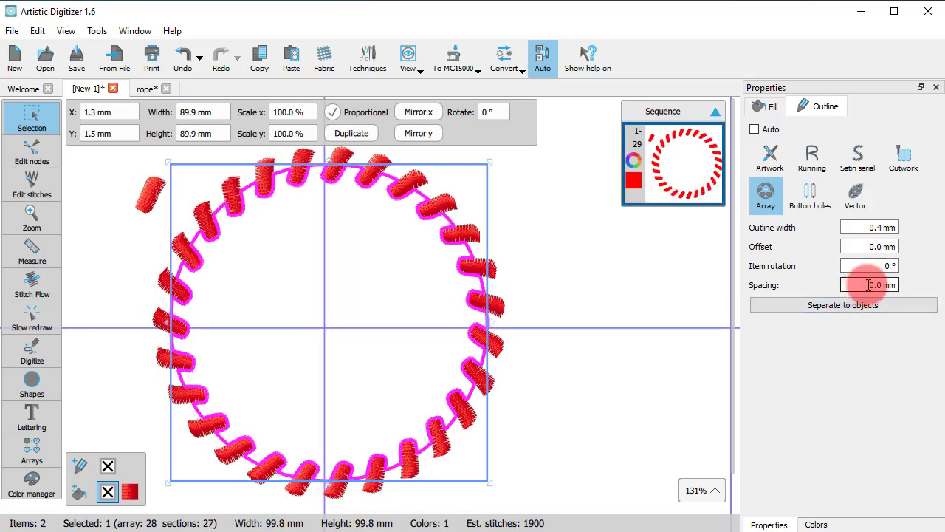
- Try array spacing of 3 and -3 mm, then settle on -5.0 mm for 55 overlapping pieces
double_click(881, 284)
text(3)
key(Return)
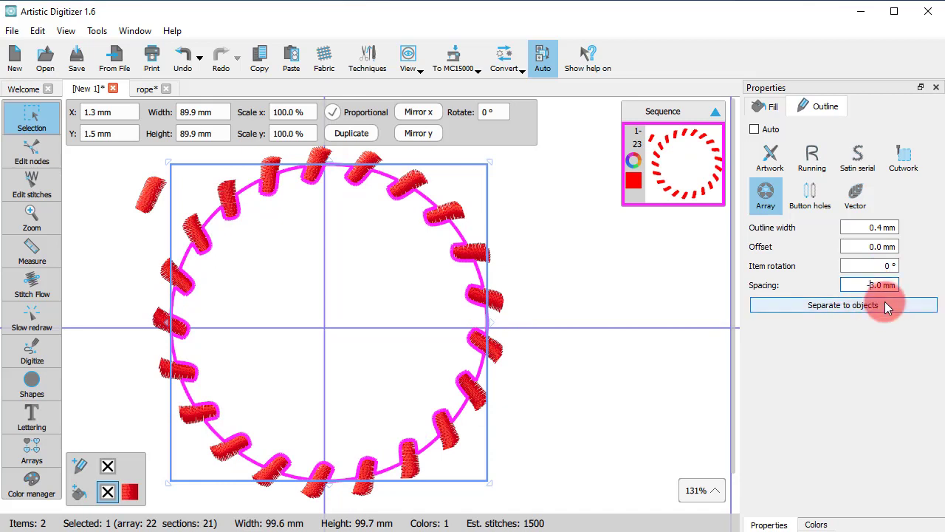
key(ctrl+a)
text(-3)
key(Return)
click(852, 284)
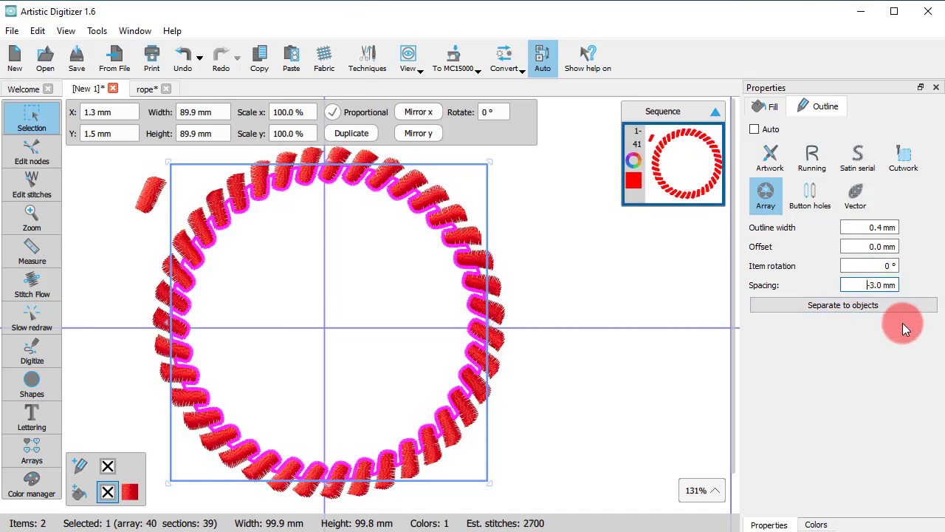
key(Delete)
key(Delete)
key(Delete)
text(-5)
key(Return)
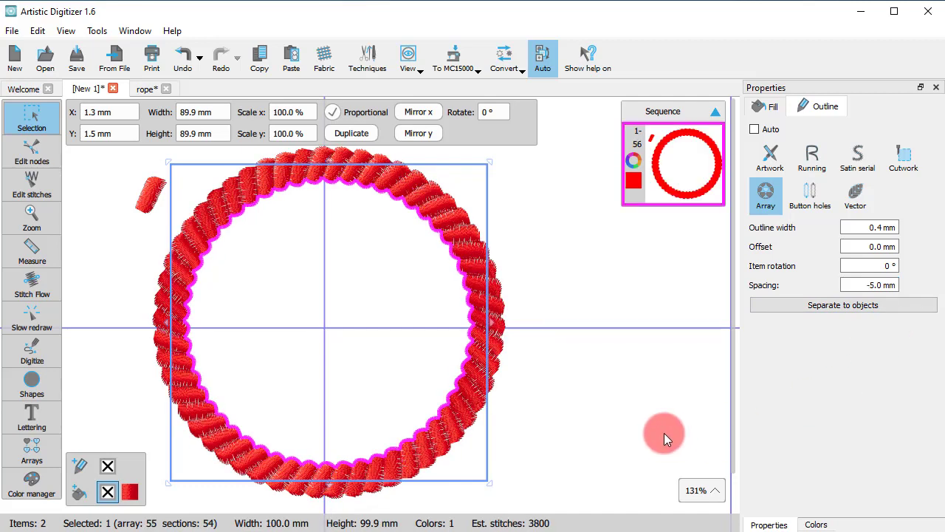
scroll(663, 433, down, 1)
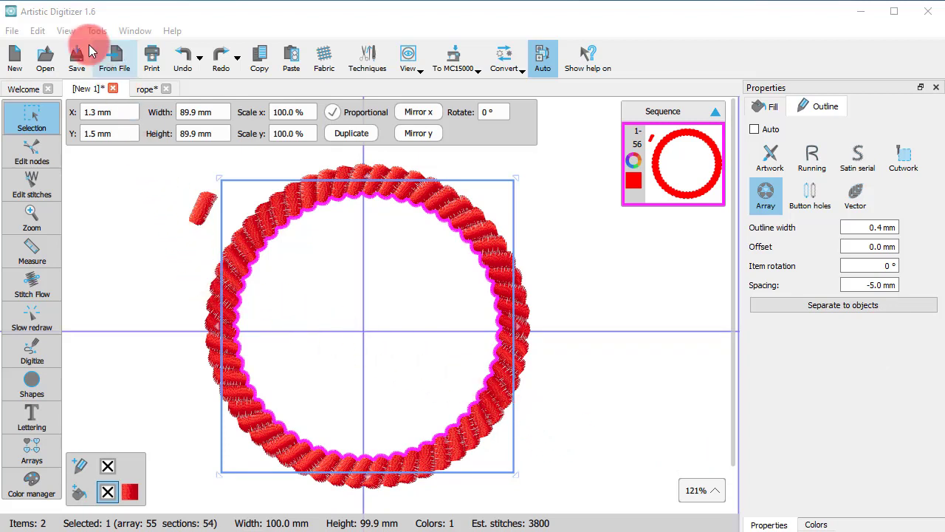
- Enable 'Add new objects as clones' and open the 9.4 x 10.6 mm red satin piece for node editing
click(42, 32)
click(101, 153)
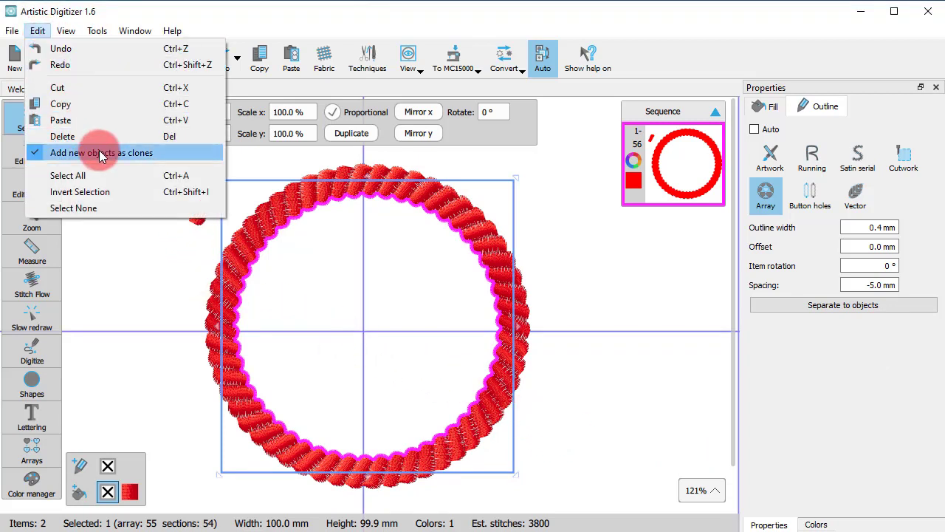
click(174, 319)
click(204, 210)
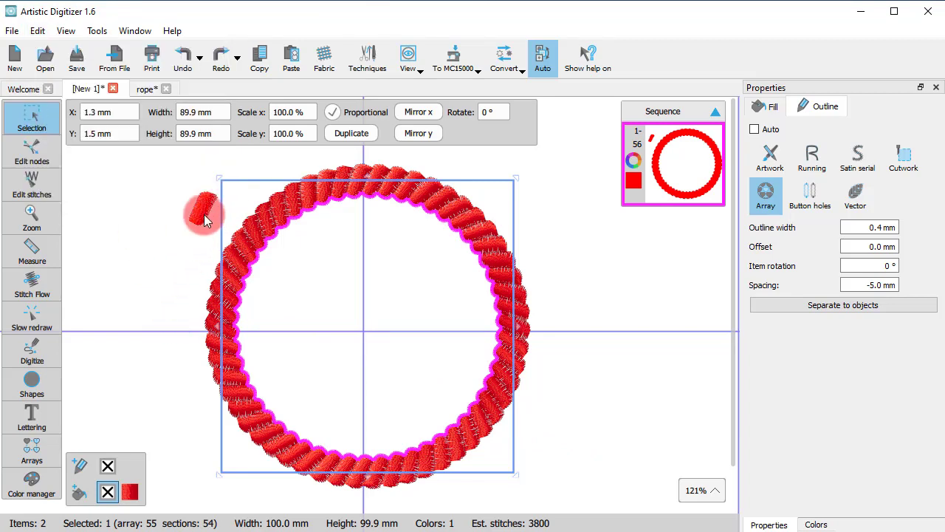
click(31, 153)
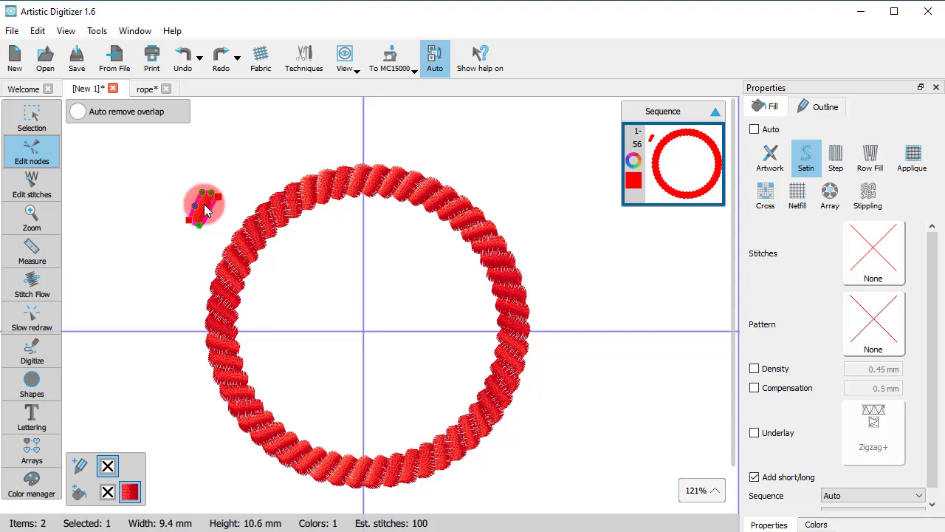
- Scale the piece's upper nodes to about 122%, making it 9.5 x 12.2 mm across all clones
scroll(200, 201, up, 5)
drag(171, 159, 221, 230)
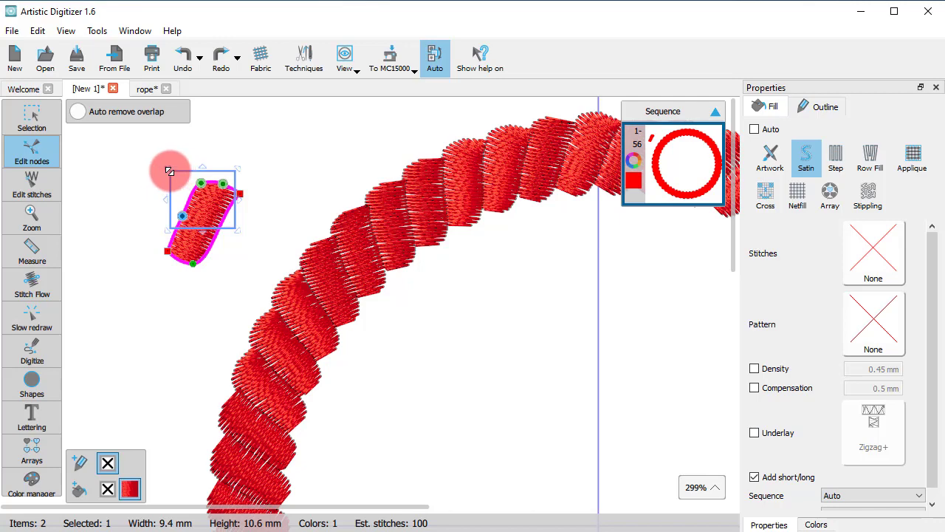
drag(169, 169, 153, 159)
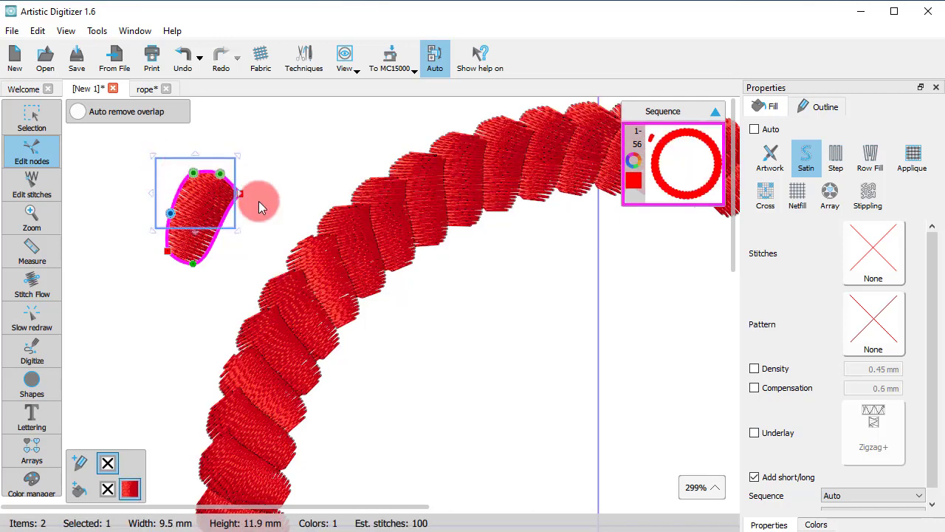
click(217, 257)
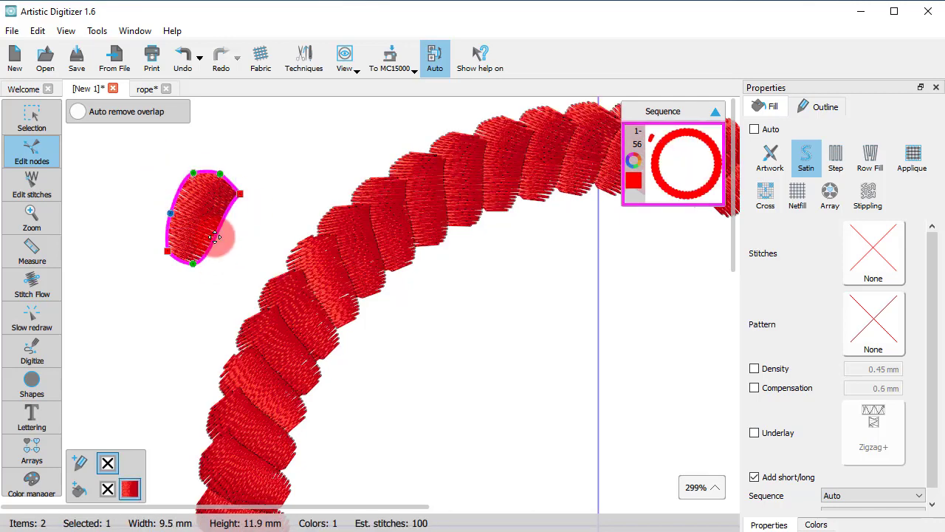
click(204, 229)
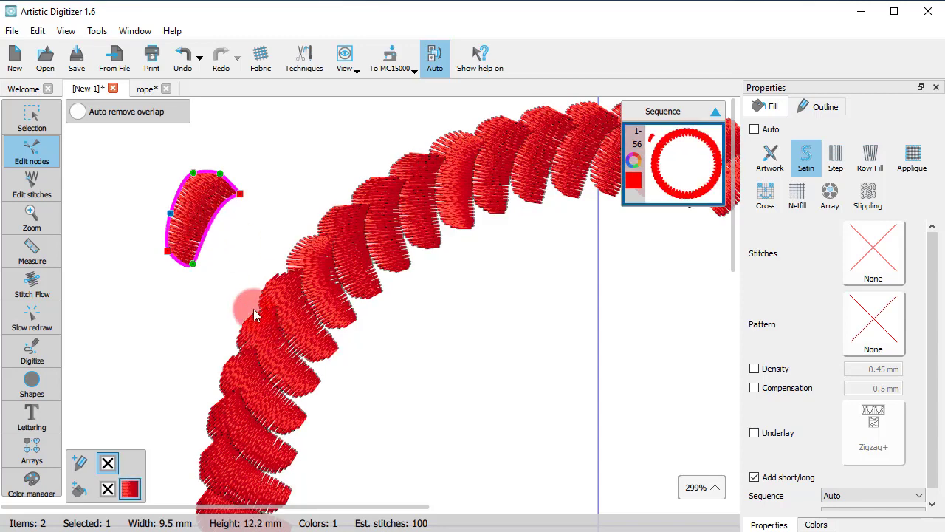
scroll(245, 300, down, 5)
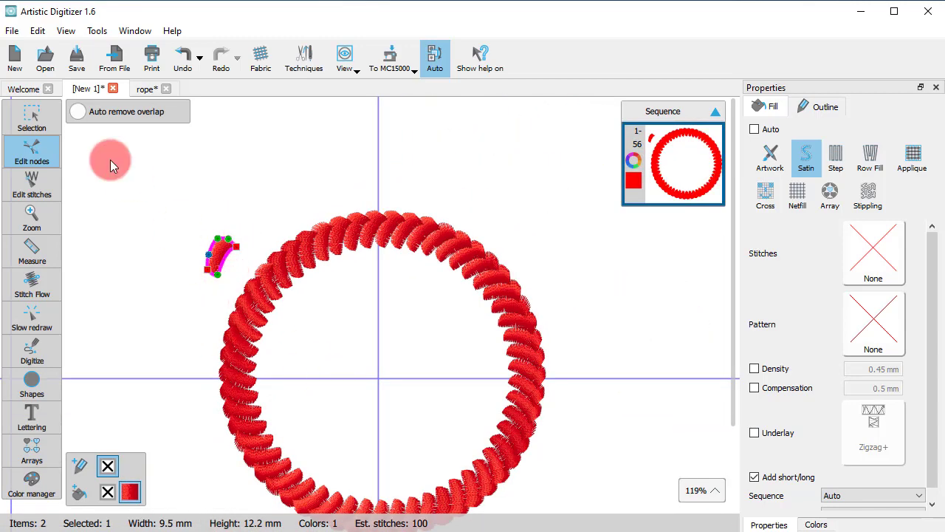
click(33, 116)
click(281, 251)
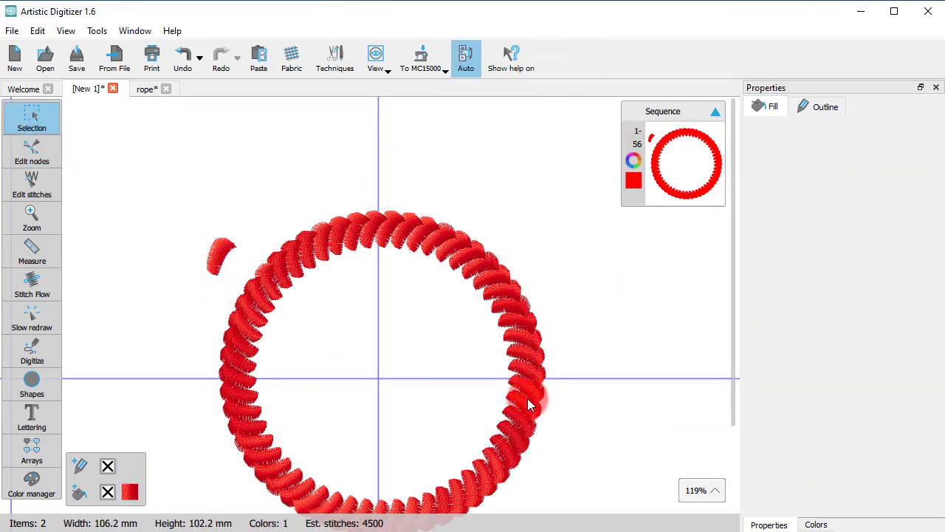
click(292, 273)
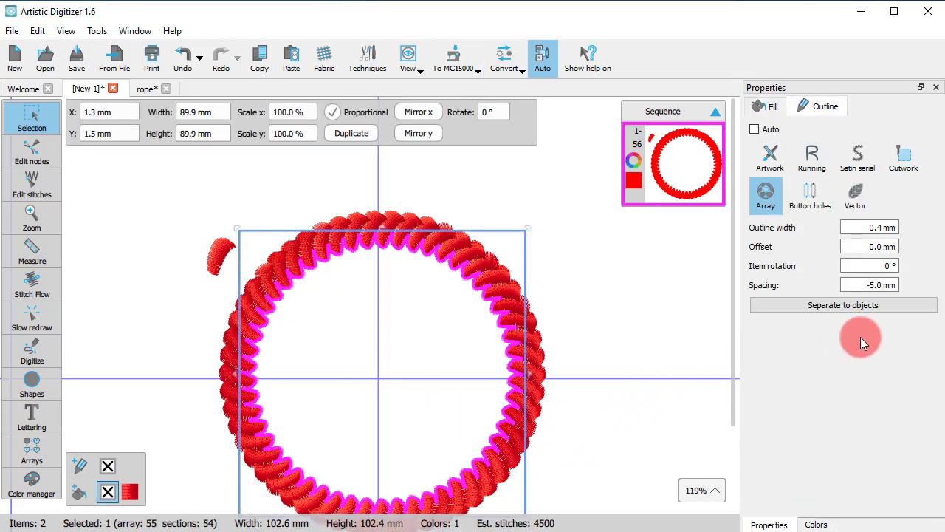
drag(864, 284, 879, 293)
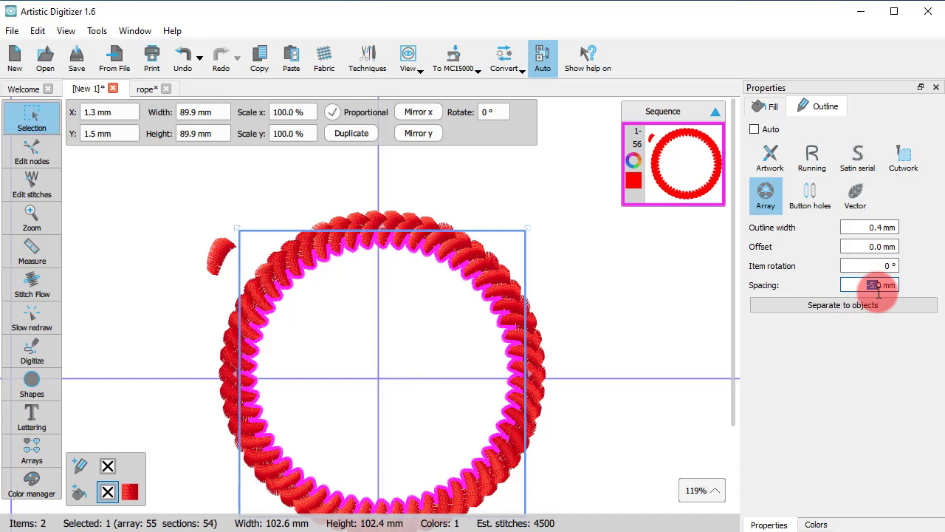
text(3)
key(Return)
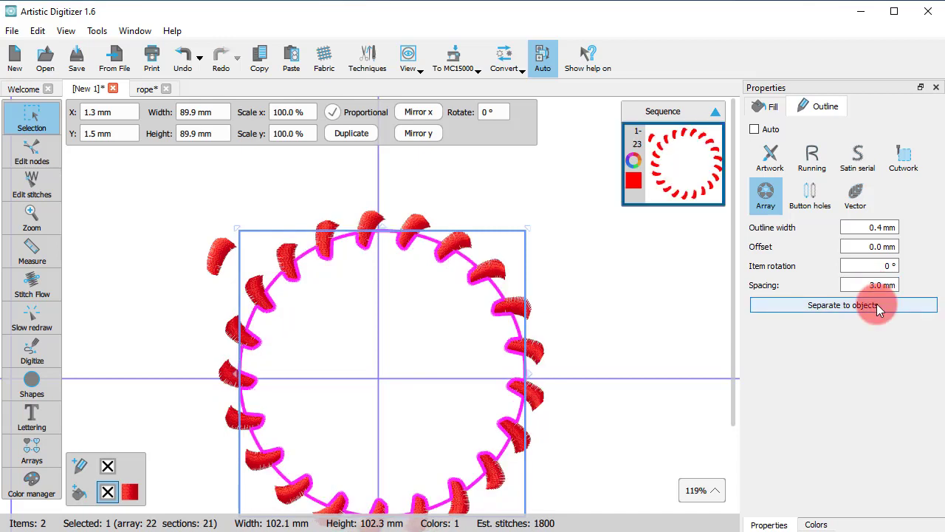
key(ctrl+z)
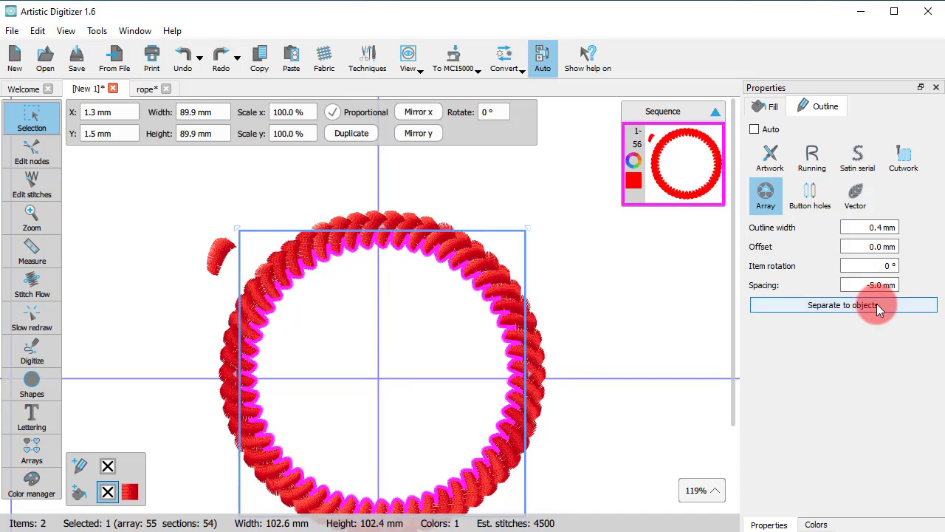
click(673, 429)
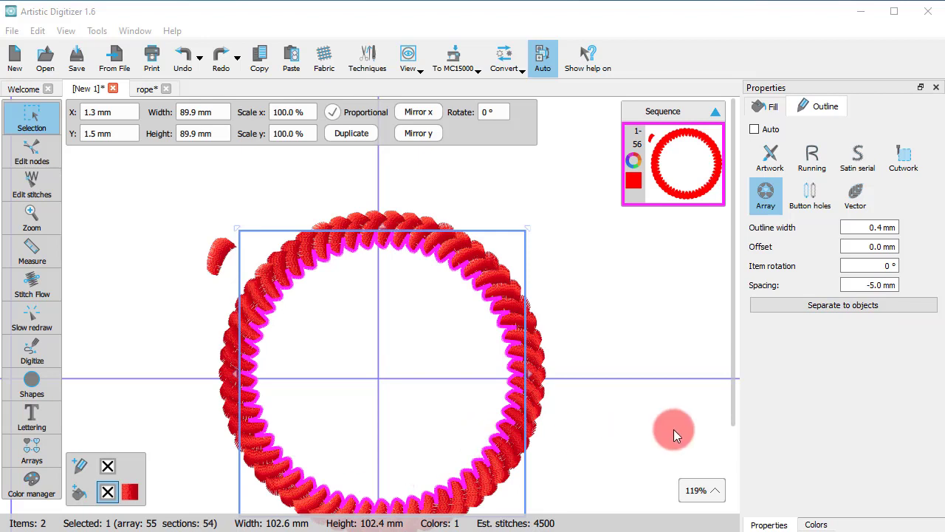
scroll(619, 408, down, 3)
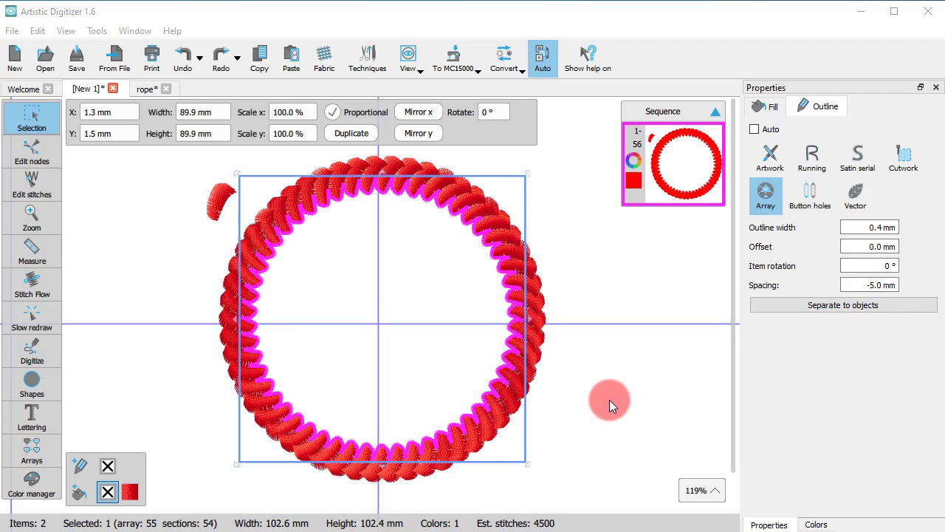
scroll(609, 399, up, 2)
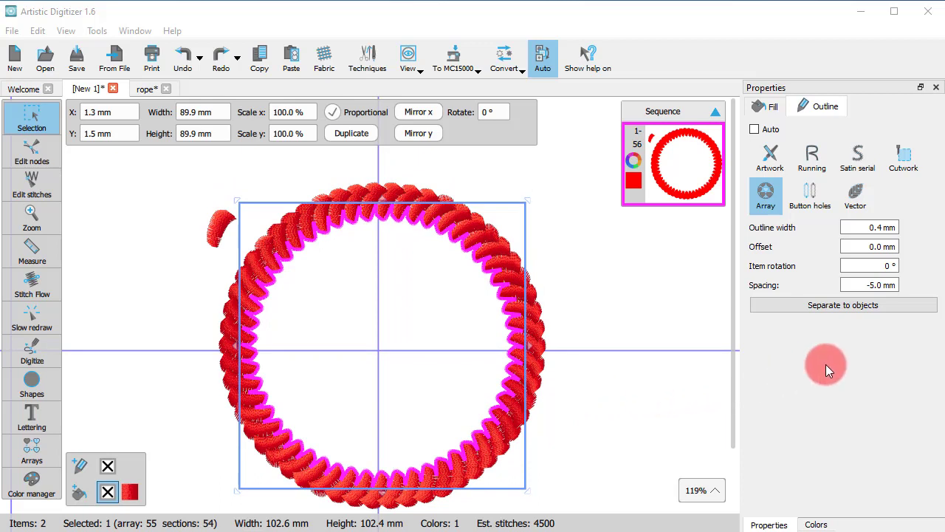
- Separate the rope array into 56 individual satin objects and reselect the ring pieces
click(841, 306)
click(671, 354)
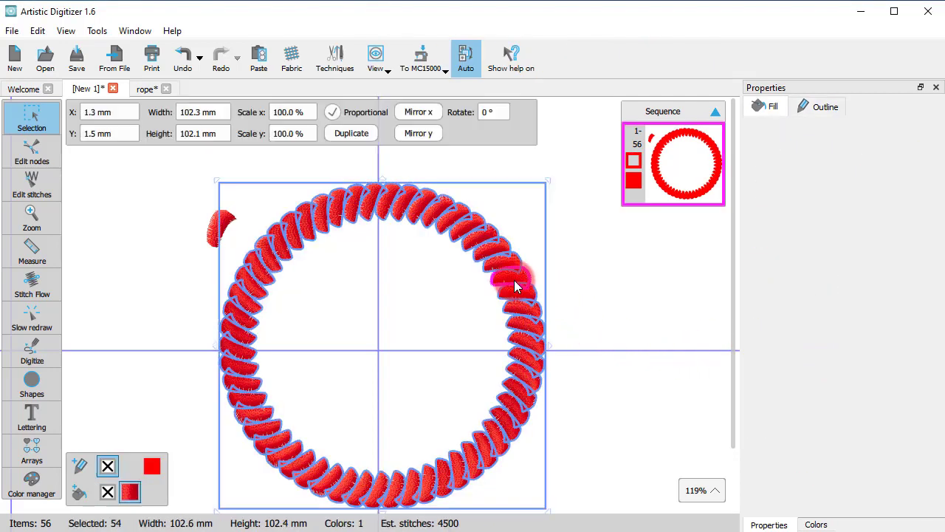
click(555, 300)
click(615, 390)
click(537, 364)
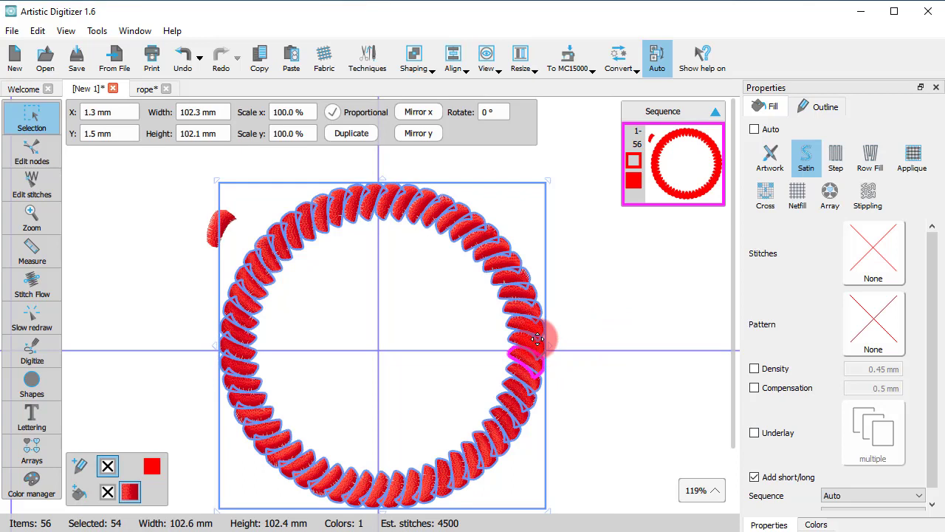